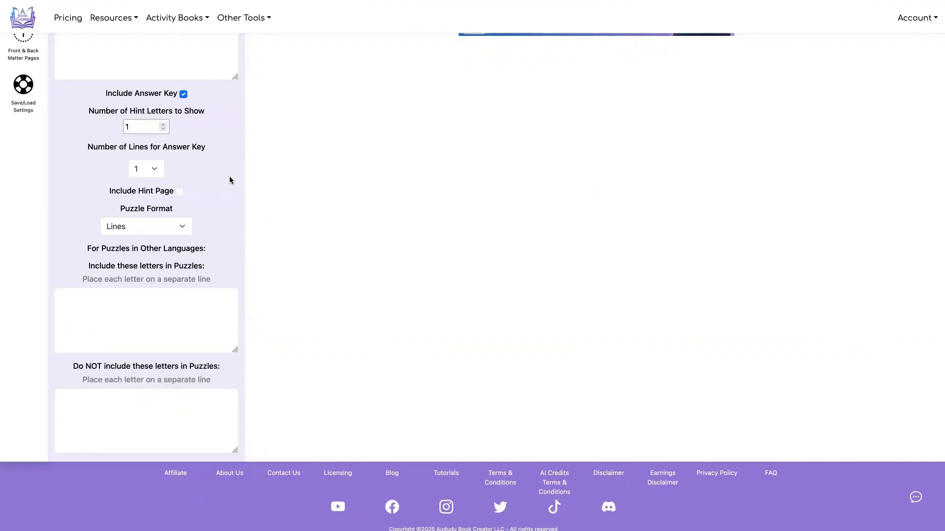
- Paste the list of Spanish phrases, starting with "Cree en ti y en todo lo que eres", as the phrases for the puzzles
click(86, 411)
scroll(151, 297, up, 5)
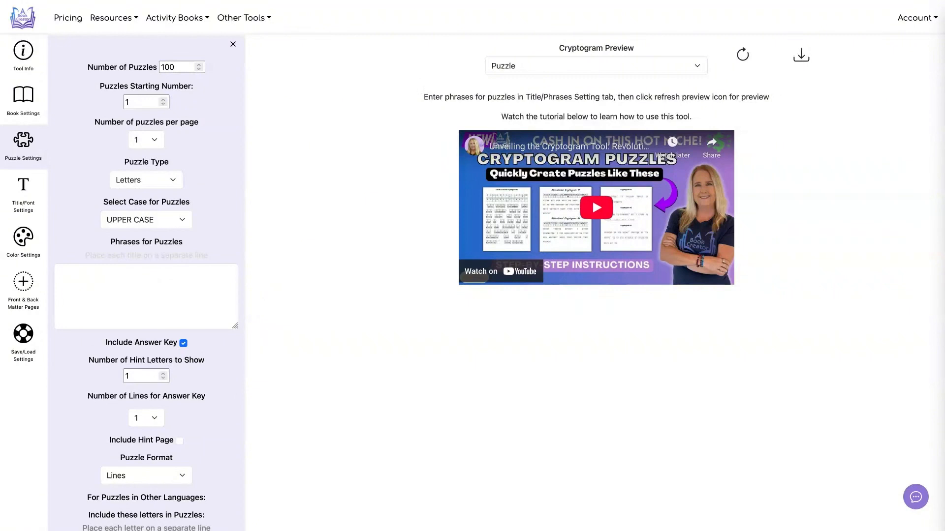
click(113, 272)
key(ctrl+v)
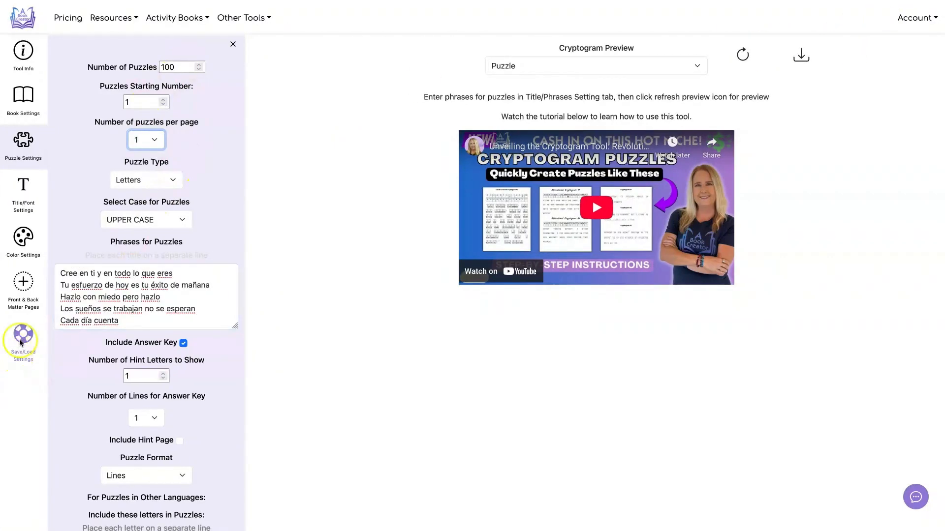
- Load the saved "Italian" settings for the cryptogram book
click(21, 341)
click(167, 103)
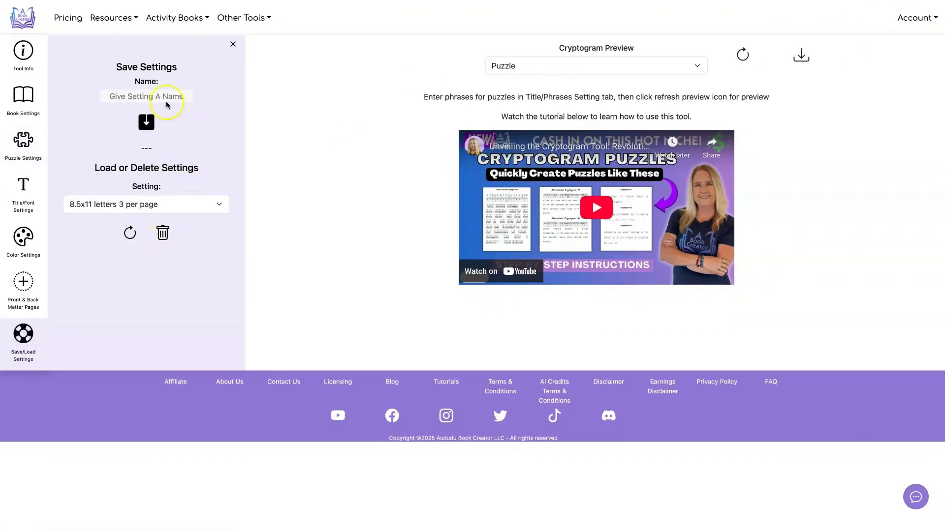
click(182, 205)
click(151, 283)
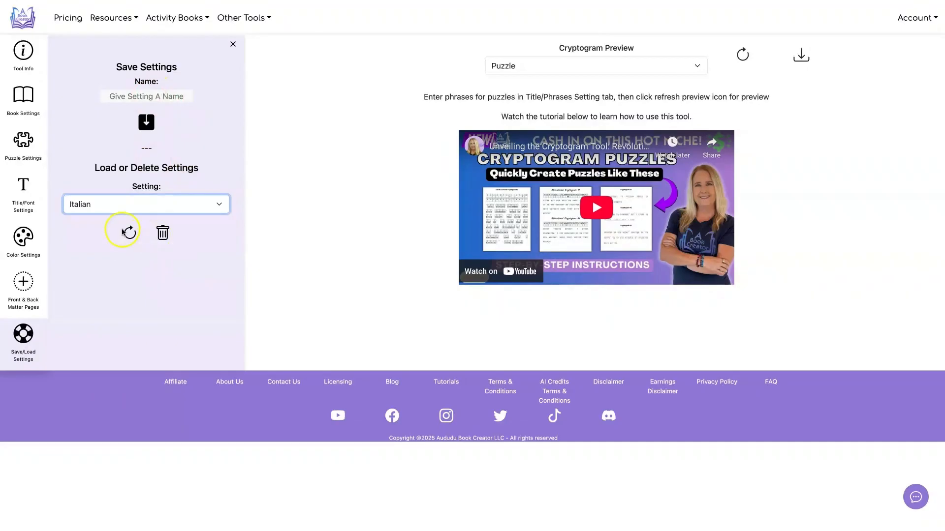
click(130, 233)
- Examine the letters the Italian puzzle settings include in the puzzles and those they exclude
click(29, 157)
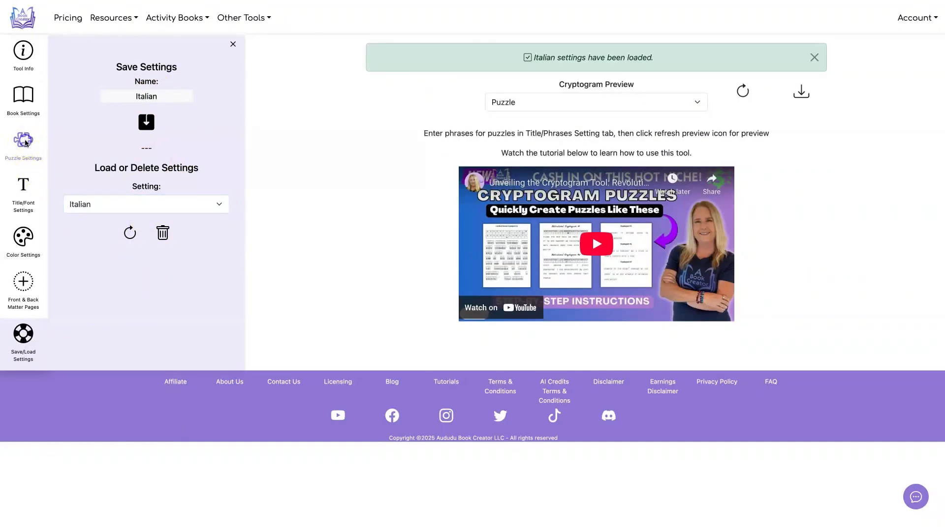
scroll(214, 223, down, 2)
scroll(214, 222, down, 4)
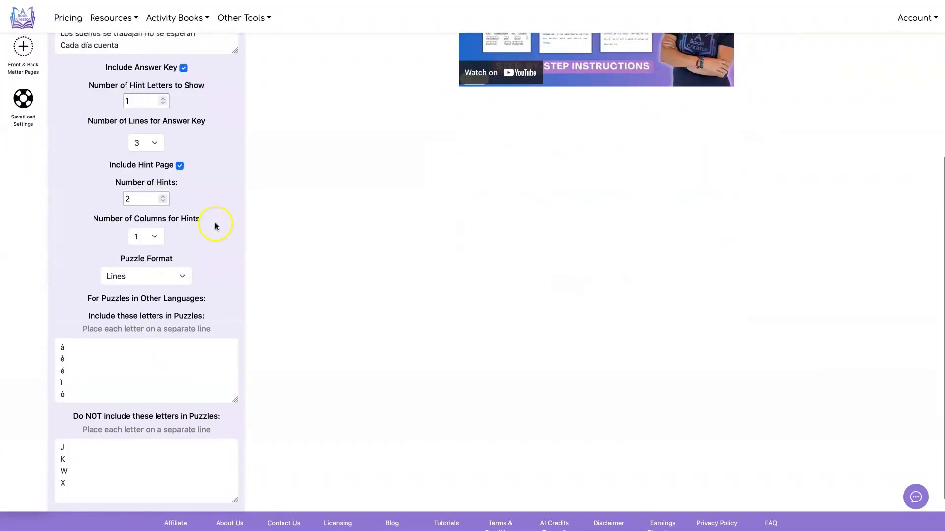
click(60, 298)
drag(60, 298, 63, 339)
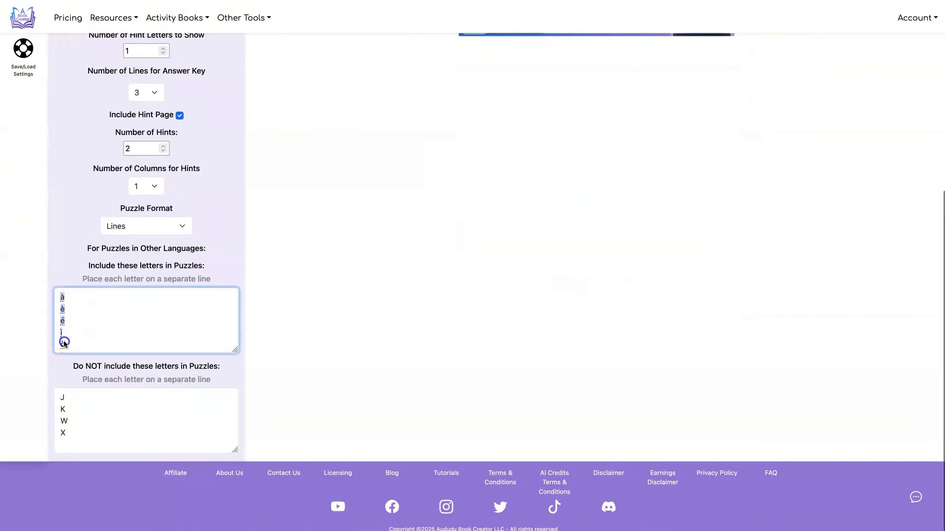
click(86, 337)
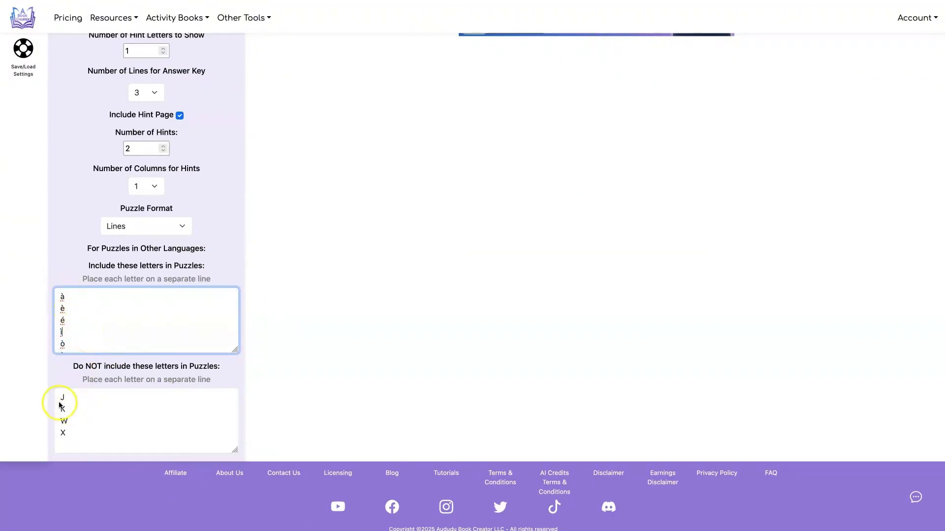
drag(60, 396, 69, 437)
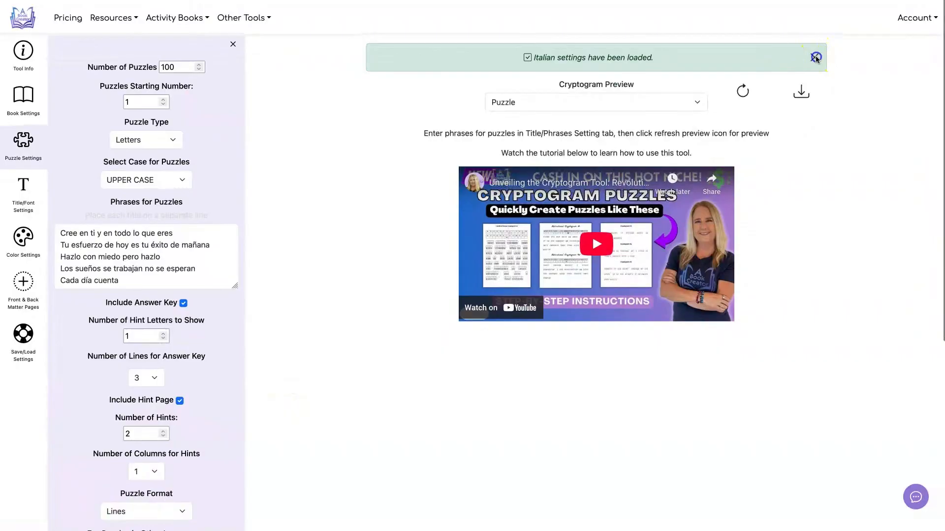
- Dismiss the loading notice, refresh the puzzle preview and download the Italian cryptogram book
click(815, 57)
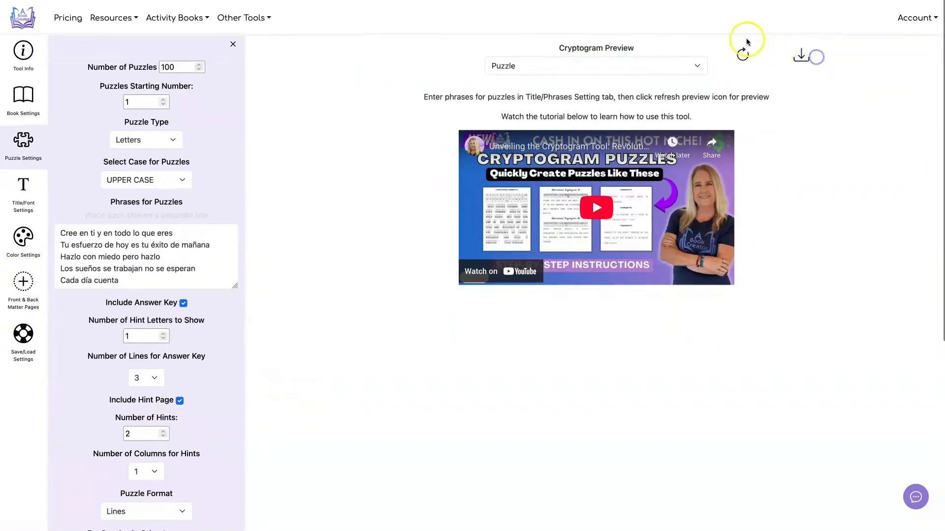
click(743, 52)
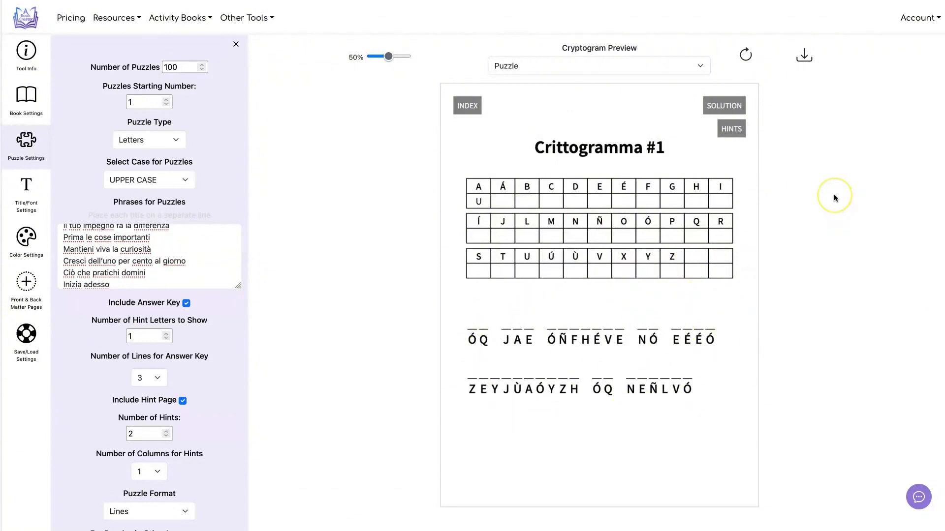
click(803, 56)
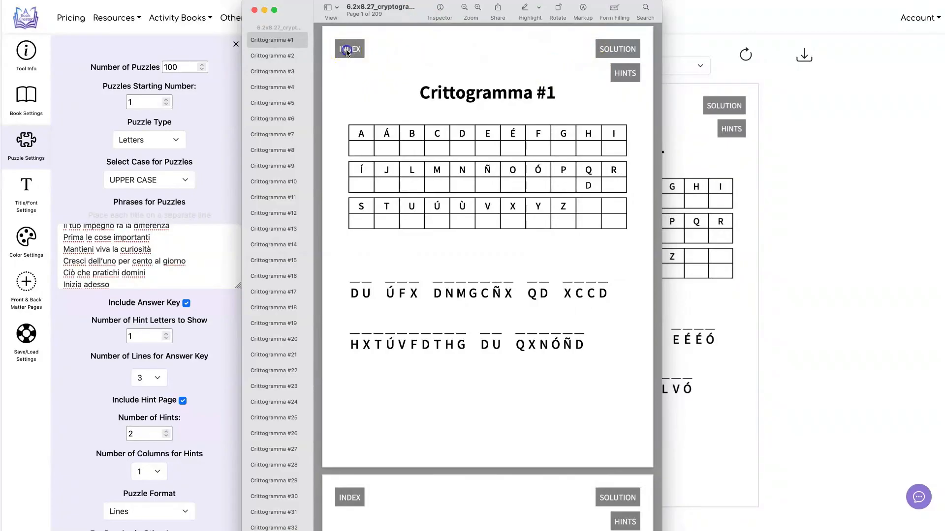
- Test the PDF's links: follow the index to Crittogramma #17, view its solution, return, and follow the hints page to Crittogramma #26
click(347, 51)
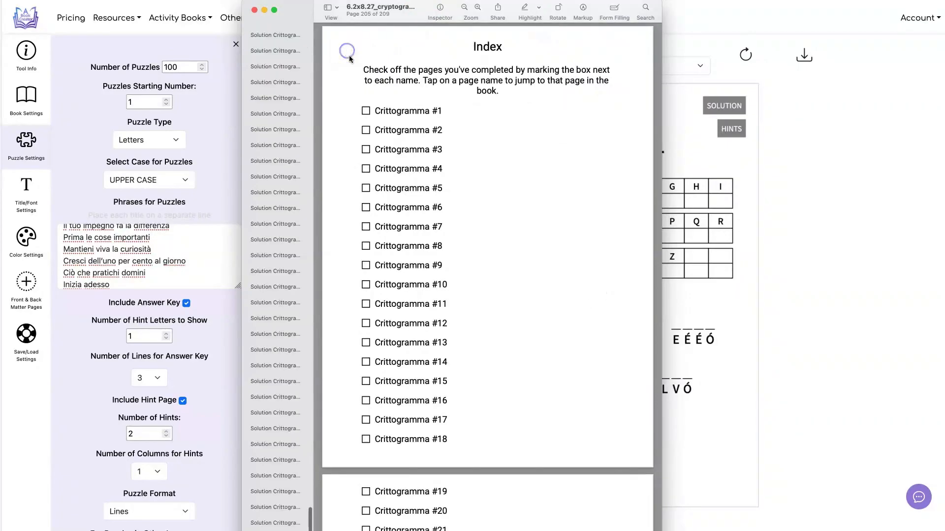
click(389, 420)
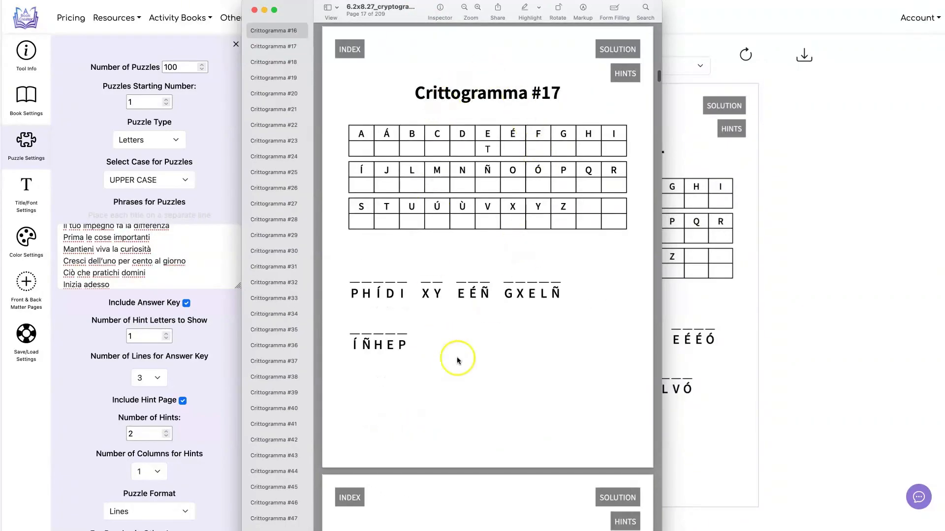
click(611, 54)
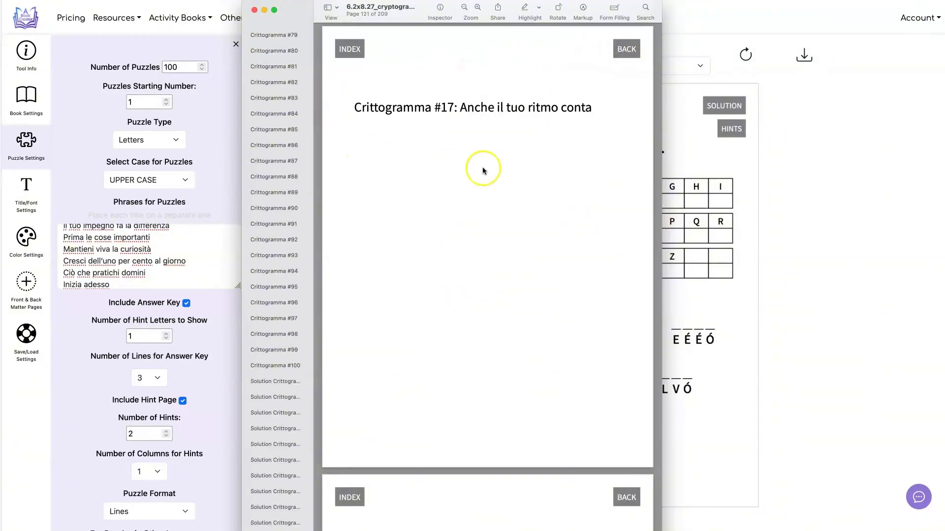
click(627, 50)
click(617, 79)
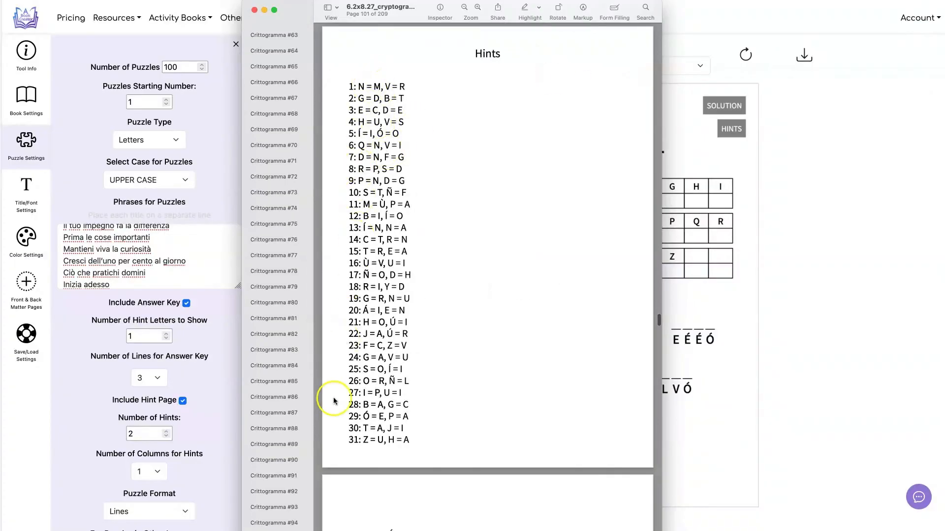
click(368, 383)
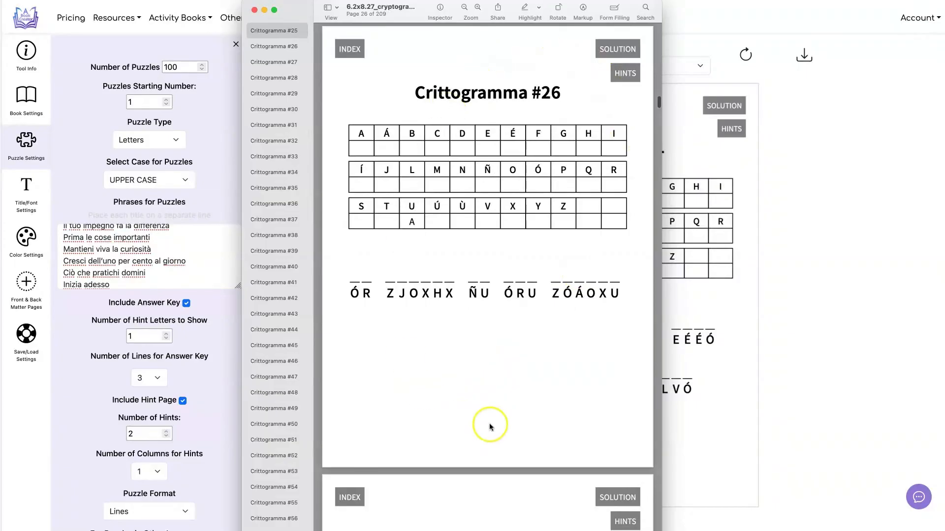
- Switch back to the Cryptogram tool in the browser and load the saved "French" settings
key(super+Tab)
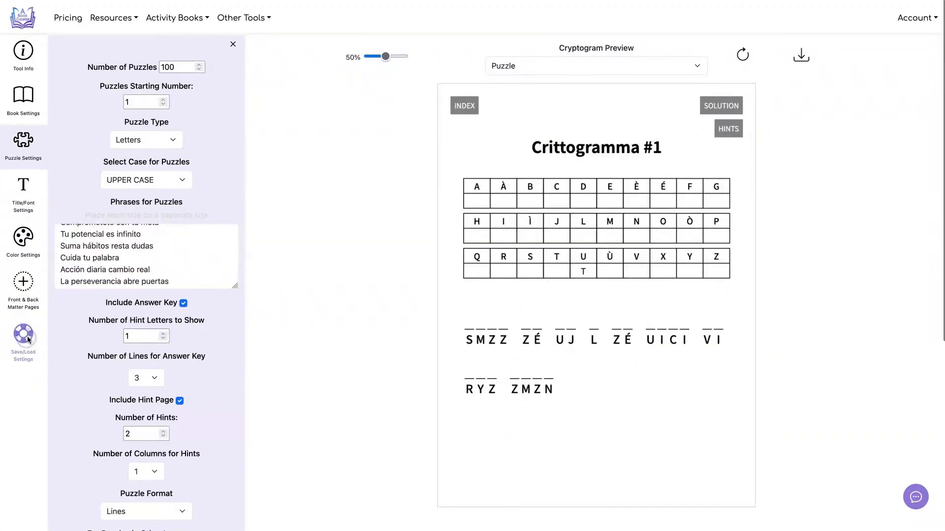
click(26, 334)
click(189, 207)
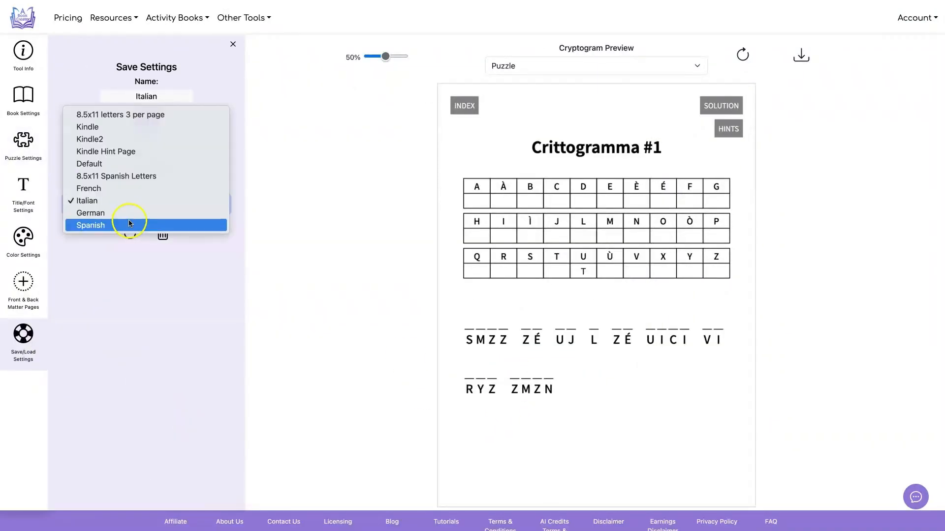
click(123, 191)
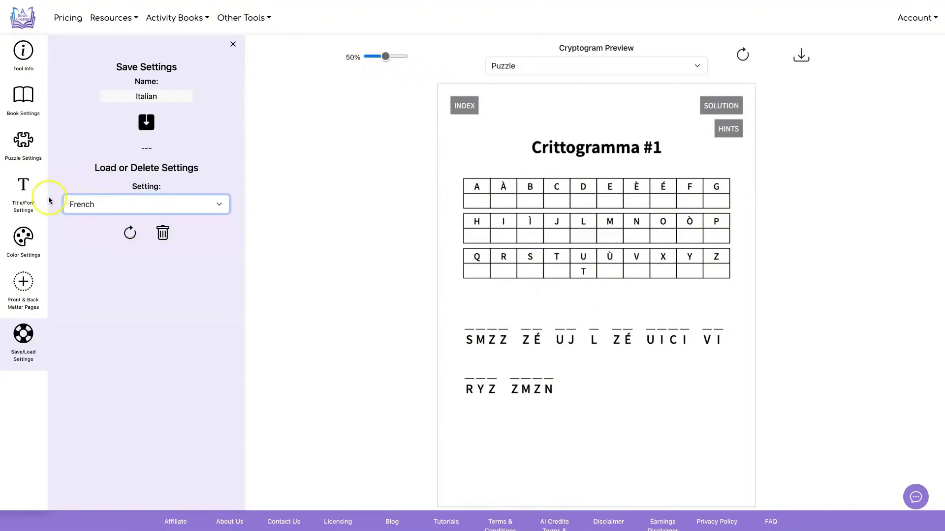
click(129, 231)
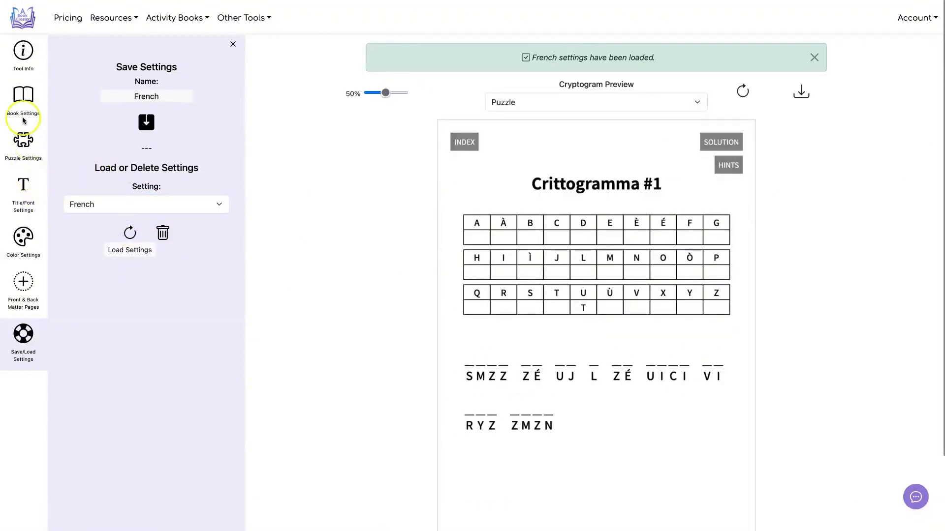
- Replace the puzzle phrases with the French list starting with "Crois en toi et avance" and refresh the preview
click(24, 141)
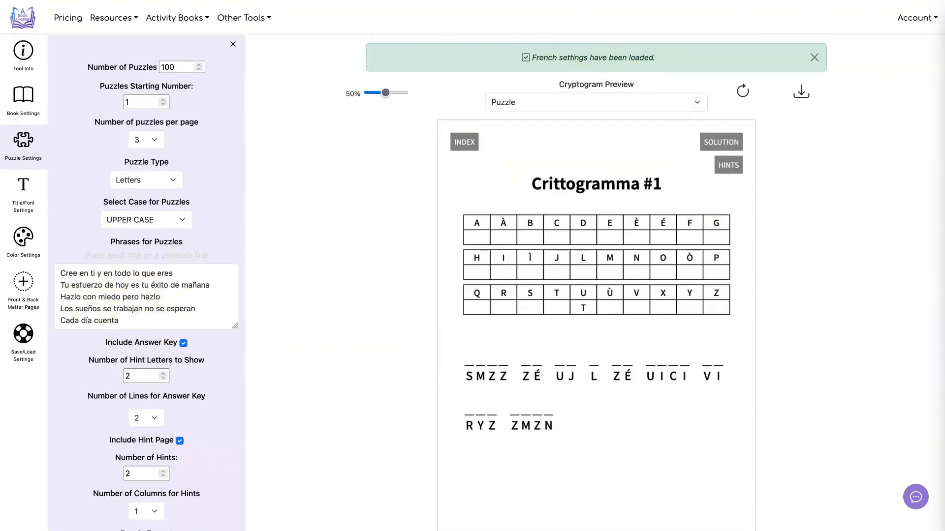
click(232, 308)
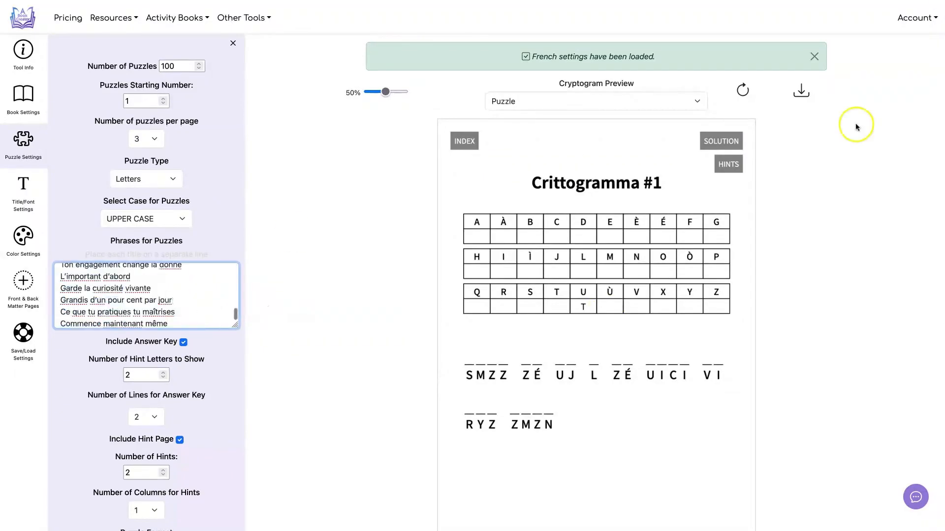
click(809, 57)
click(737, 50)
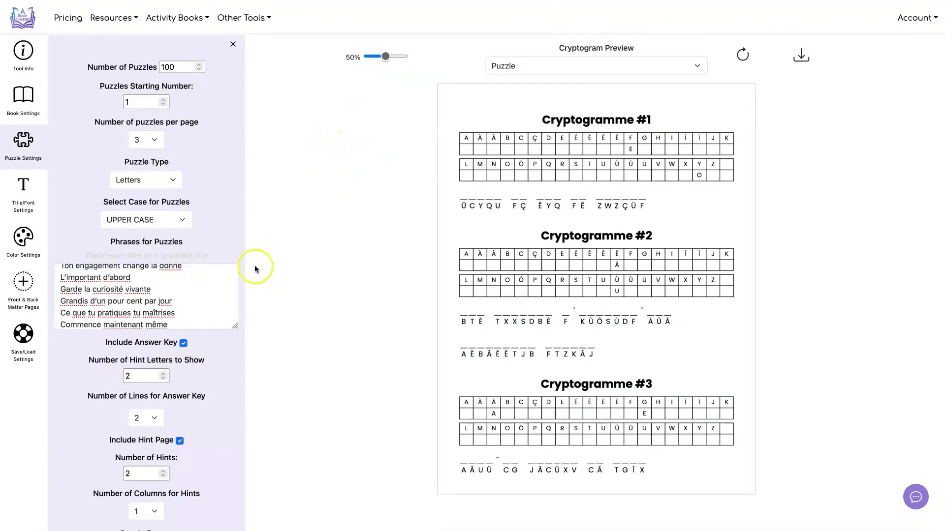
- Review the accented letters included in the French puzzles and the title text in the title settings
scroll(179, 290, down, 6)
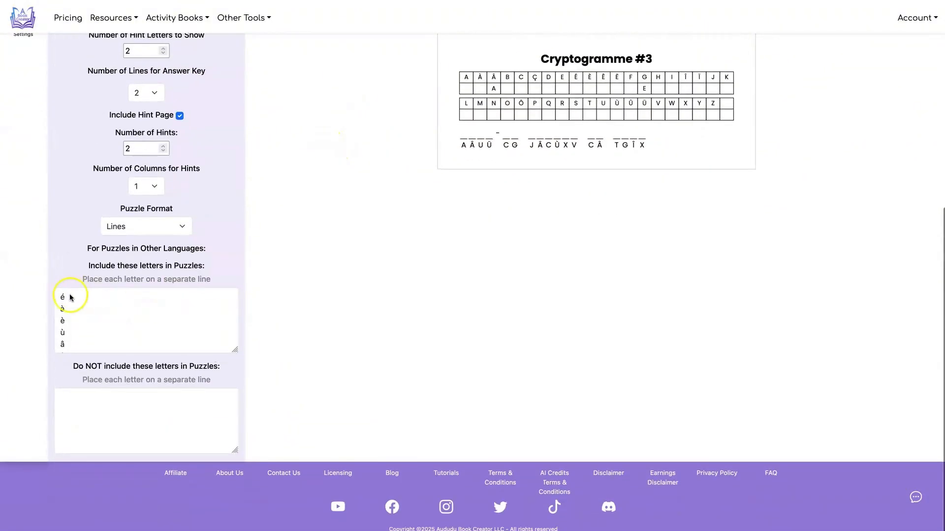
scroll(68, 304, up, 1)
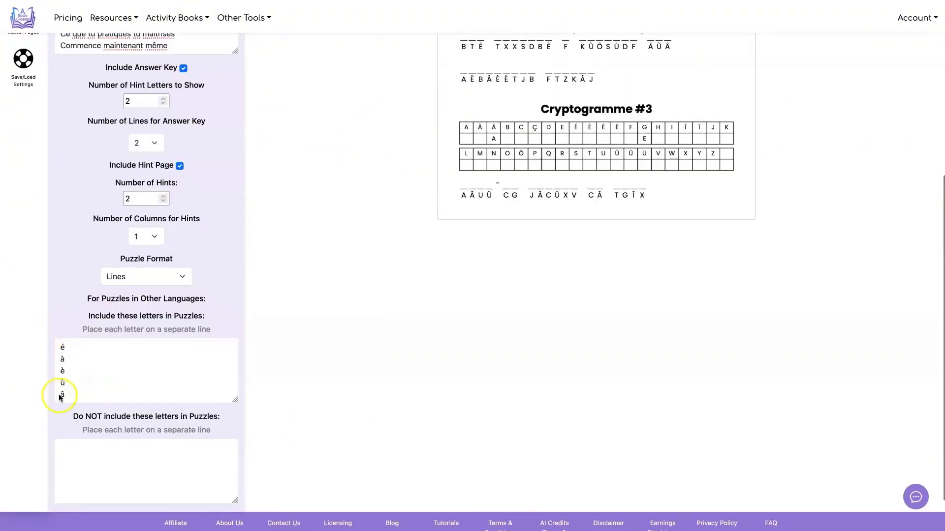
scroll(68, 372, up, 5)
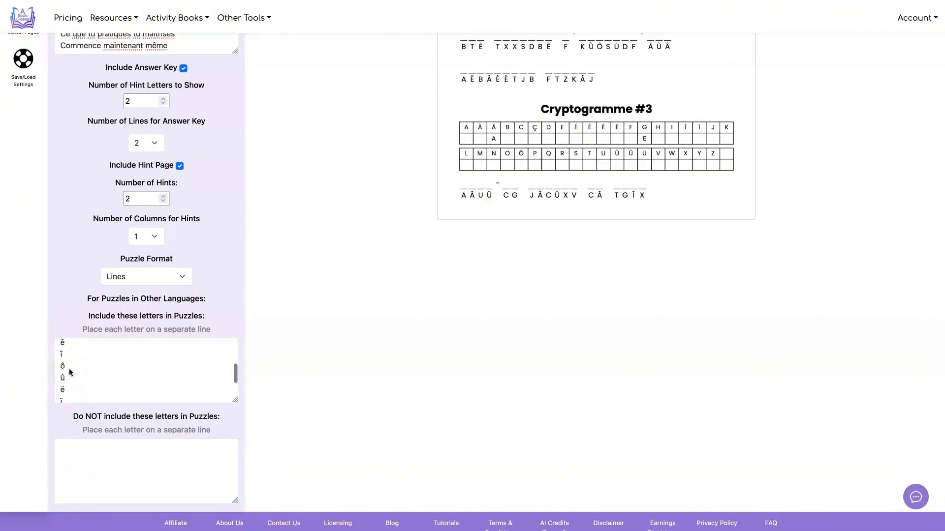
scroll(283, 322, up, 5)
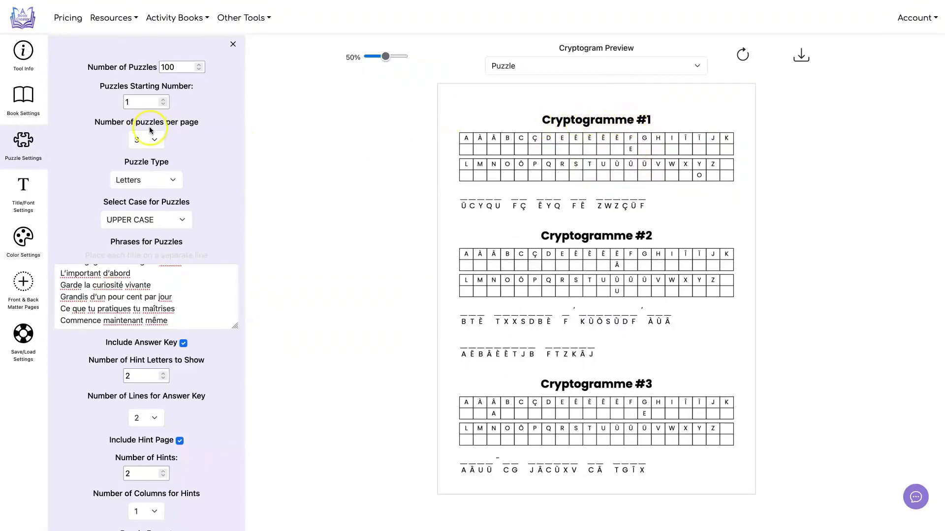
click(20, 191)
drag(128, 127, 192, 128)
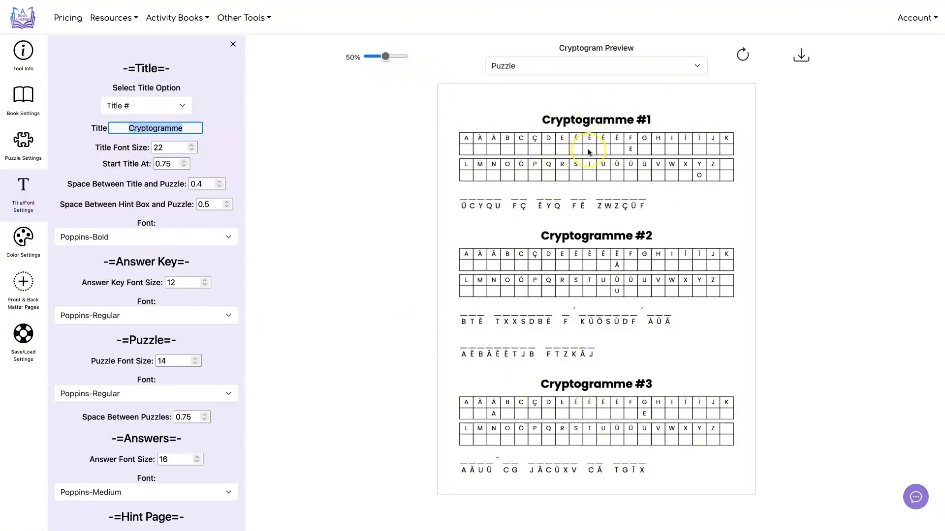
scroll(119, 165, up, 10)
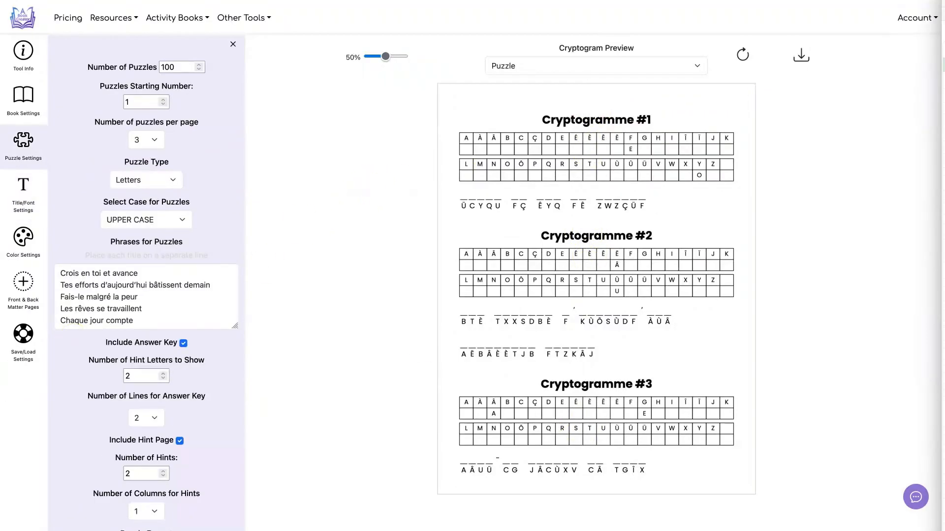
- Load the saved "German" settings for the cryptogram book
click(18, 338)
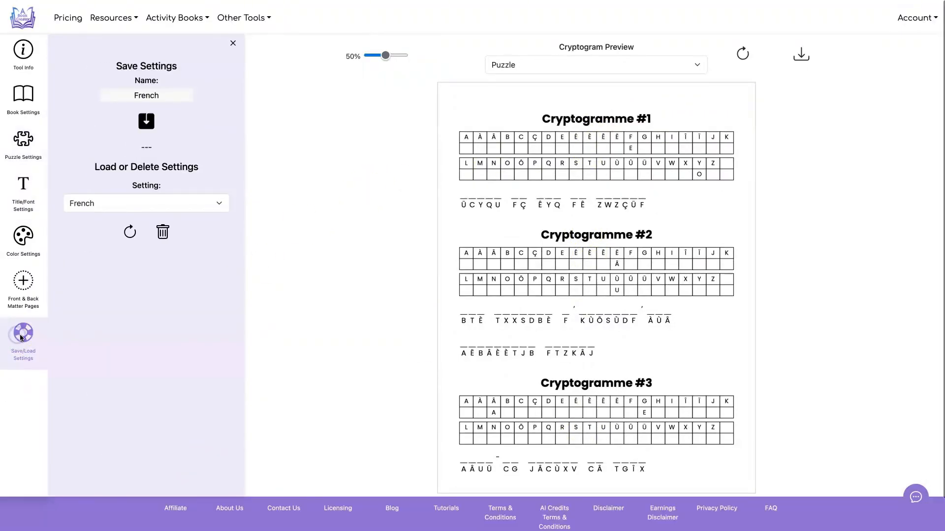
click(118, 202)
click(120, 224)
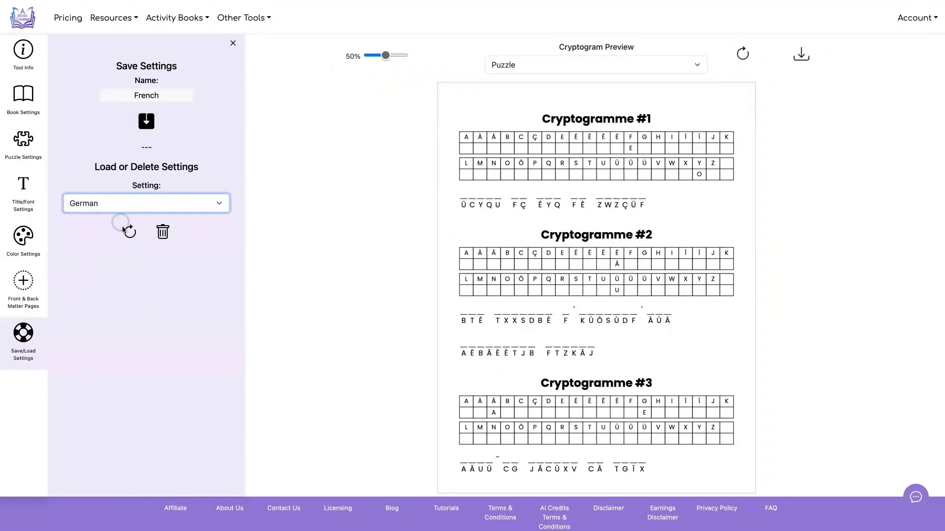
click(128, 227)
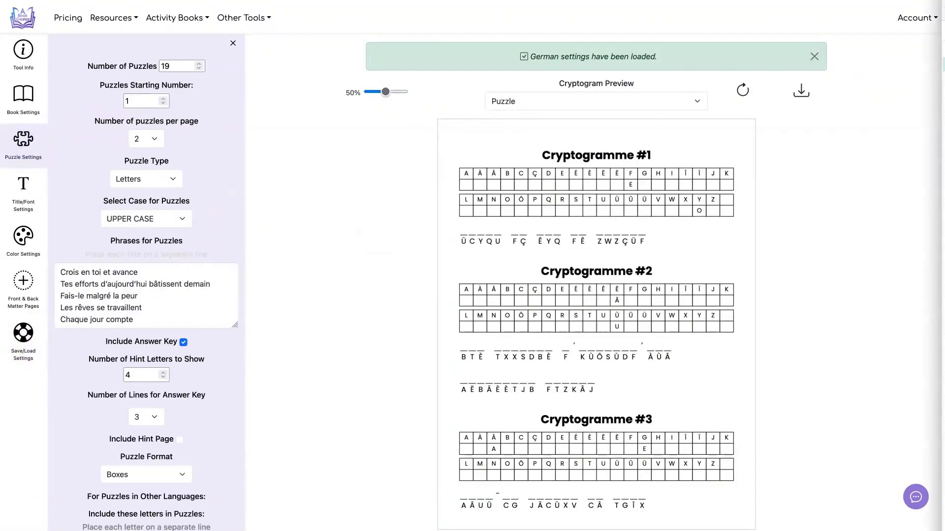
- Replace the puzzle phrases with the German list ending in "Fang jetzt an" and check the extra letters included in the puzzles
click(152, 291)
key(ctrl+a)
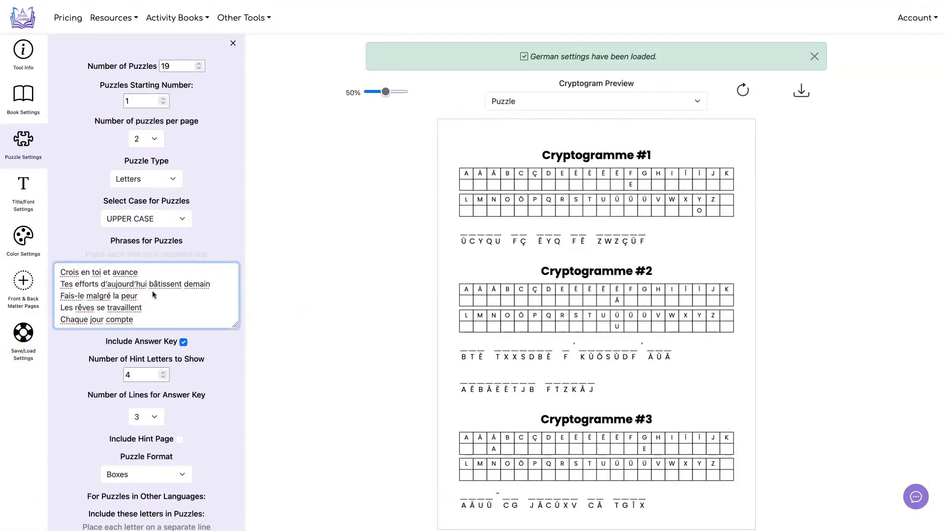
key(ctrl+v)
scroll(196, 290, down, 4)
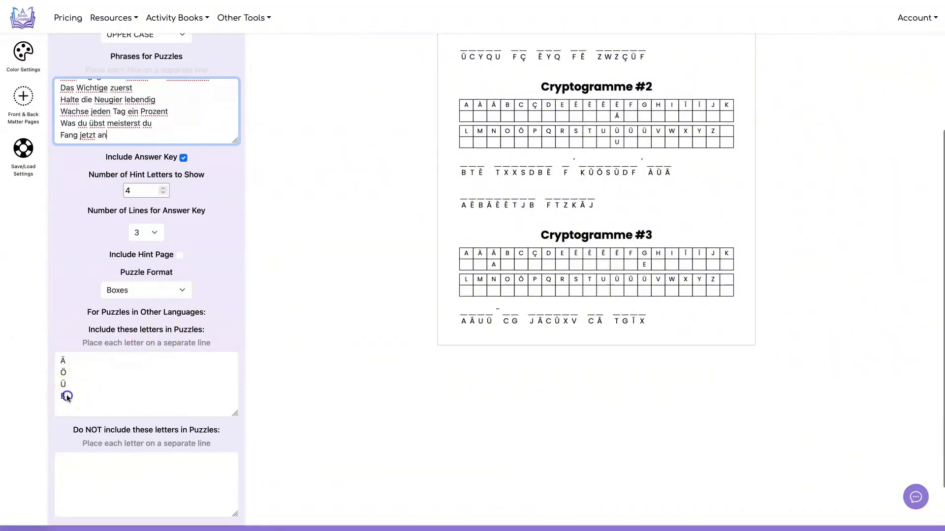
- Select the letter ß in the included letters, set the puzzle case to lower case, and refresh the German puzzle preview
click(59, 397)
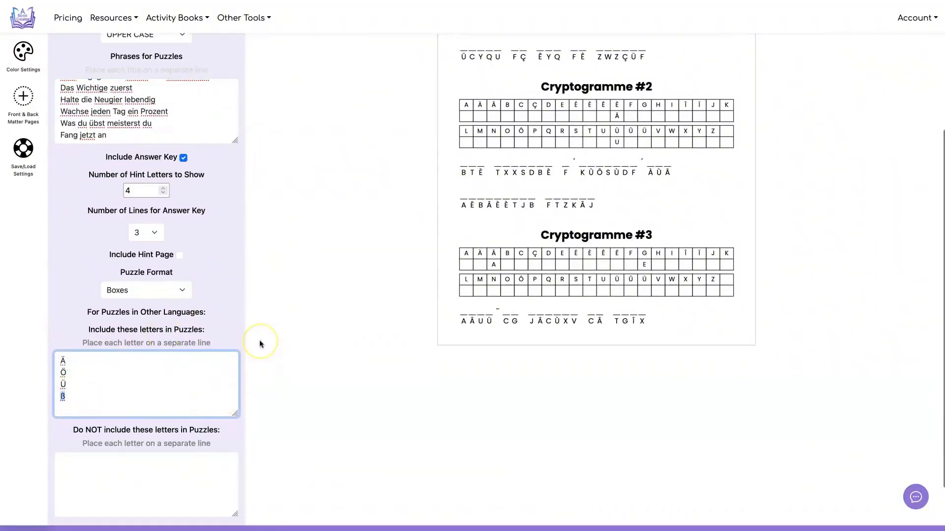
click(167, 221)
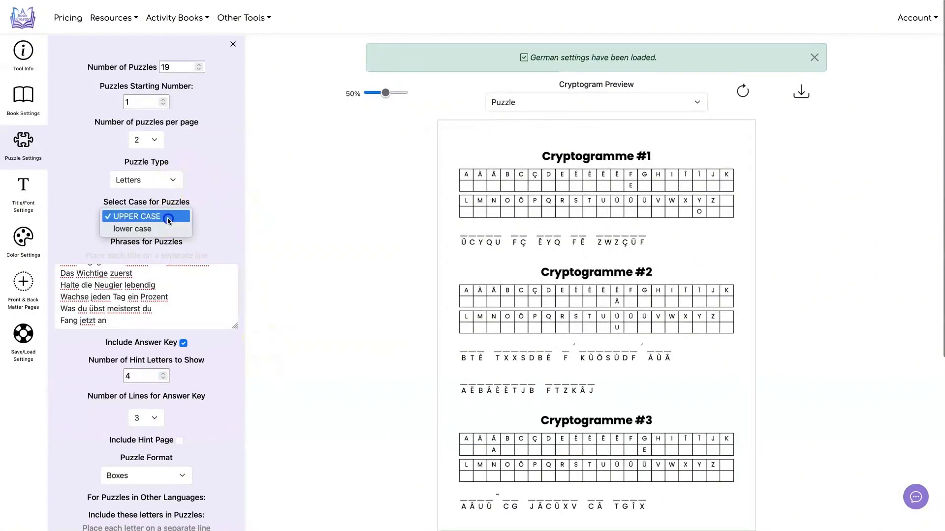
click(165, 228)
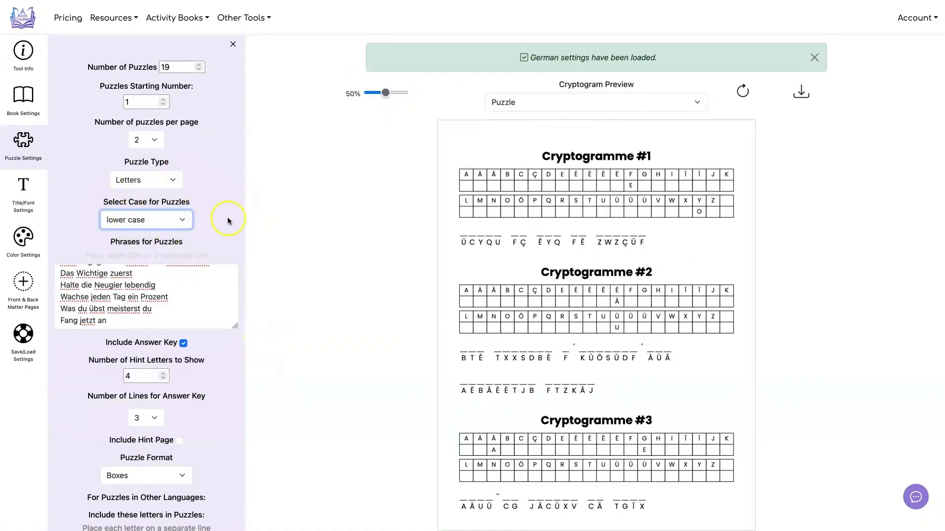
click(742, 90)
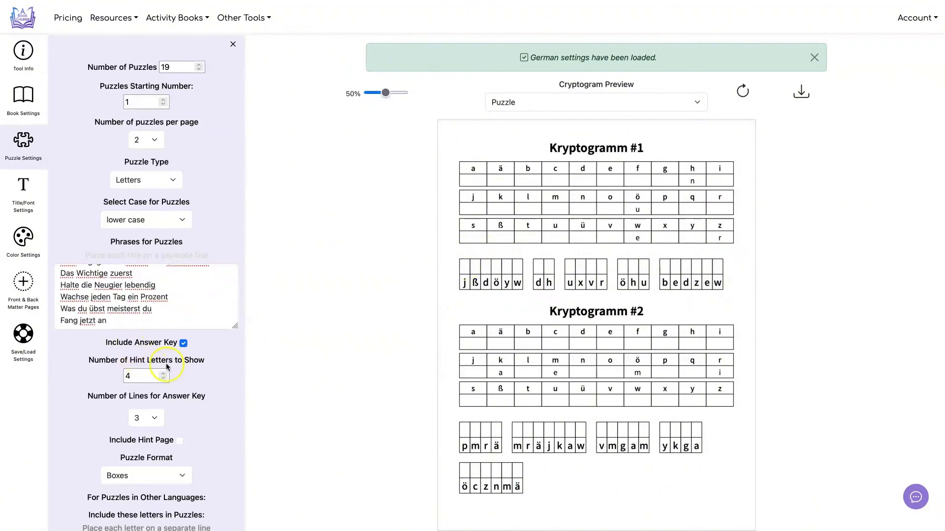
- Check the puzzle format options for the German puzzles, keeping Boxes
scroll(175, 382, down, 3)
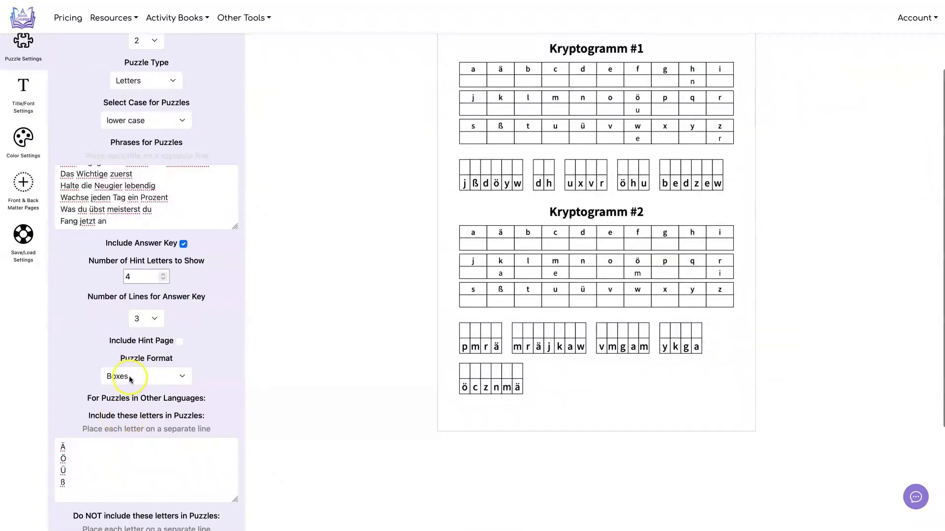
click(181, 376)
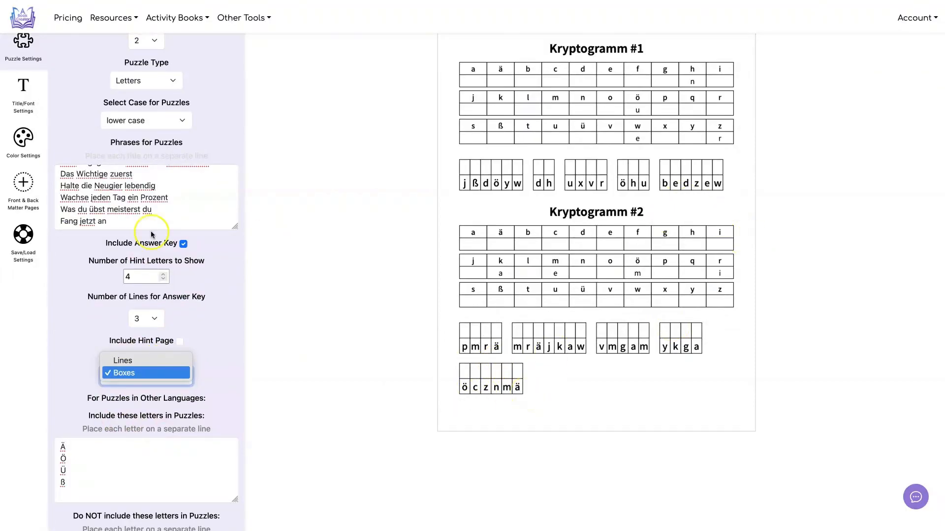
click(22, 239)
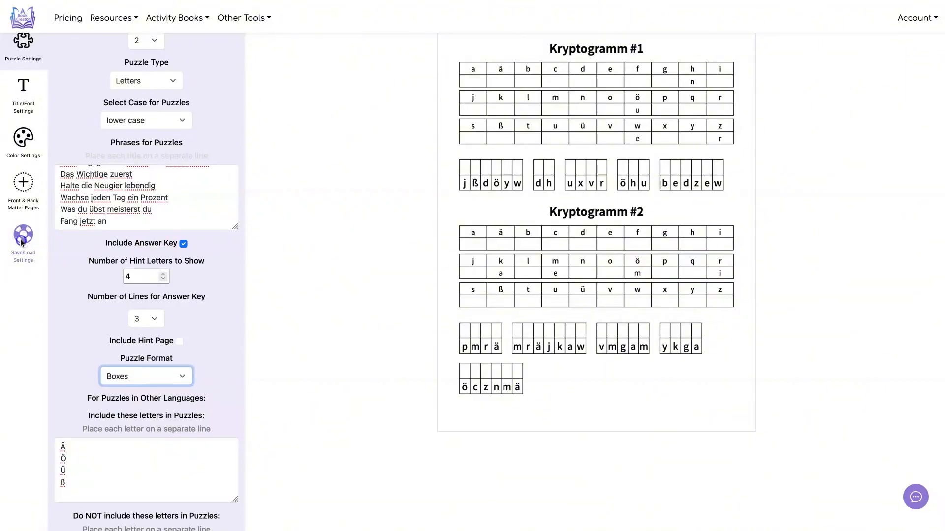
- Load the saved "Spanish" settings for the cryptogram book
click(22, 239)
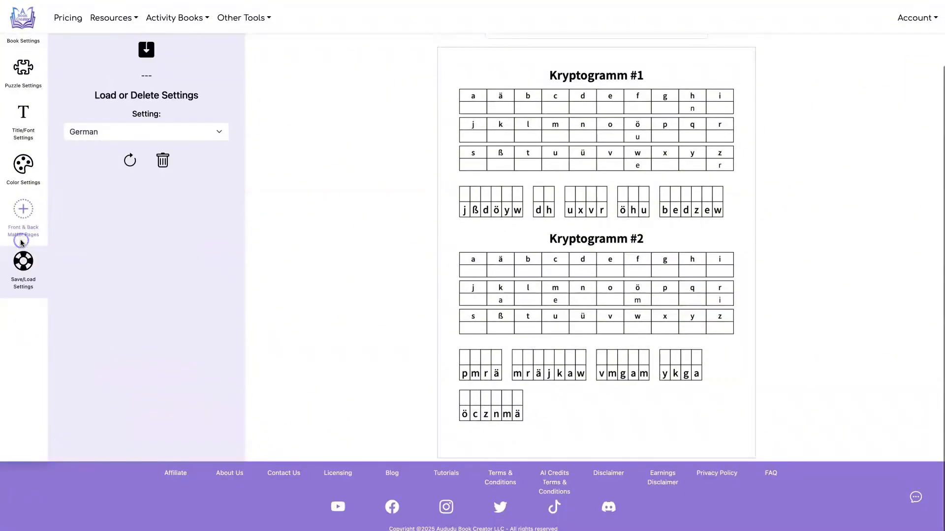
click(176, 135)
click(160, 140)
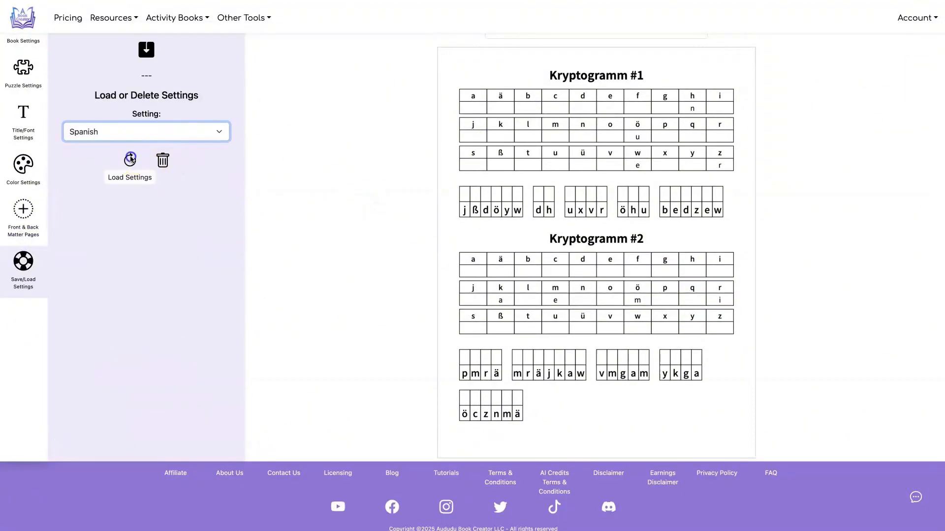
click(131, 159)
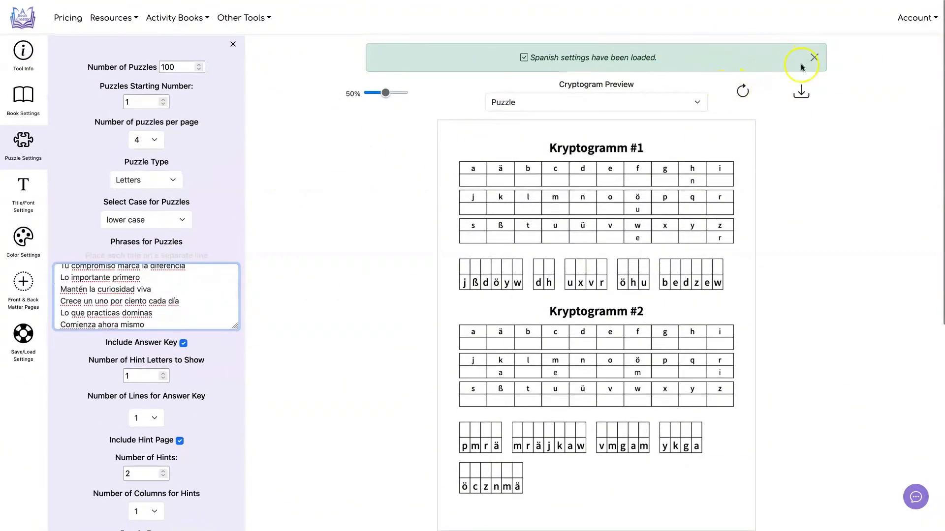
- Dismiss the loaded-settings notice and regenerate the preview with the Spanish phrases ending in "Comienza ahora mismo"
click(814, 57)
click(743, 53)
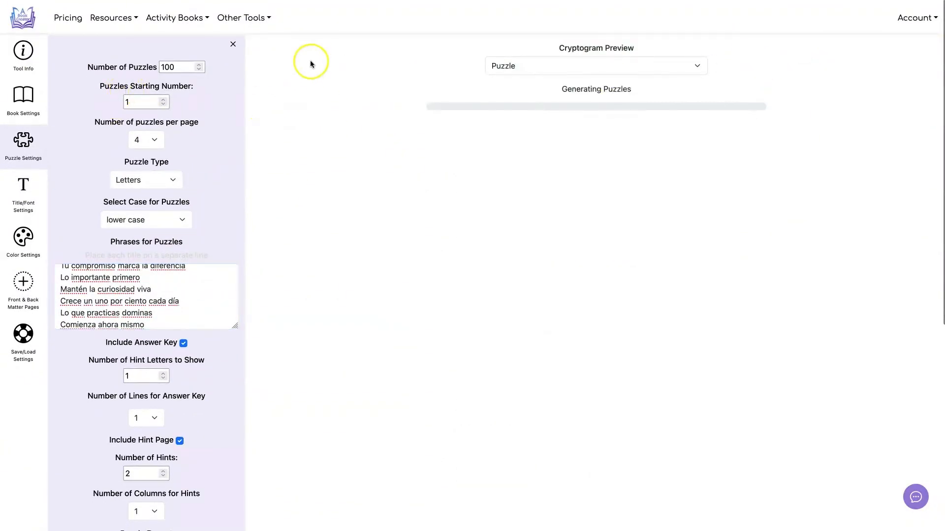